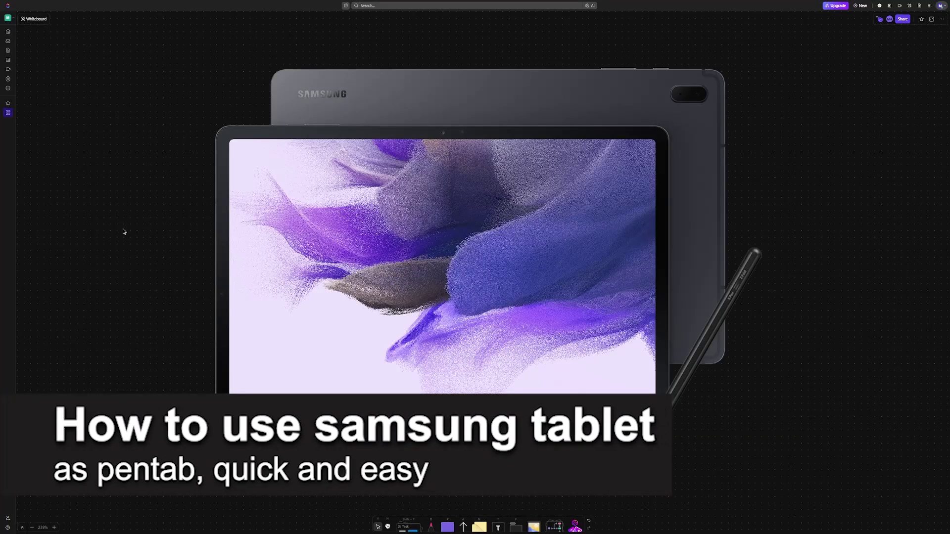
With a pink pen, draw a rightward arrow from the stylus ending at an underlined handwritten 'Pentab'
{"action": "left_click", "coordinate": [431, 525]}
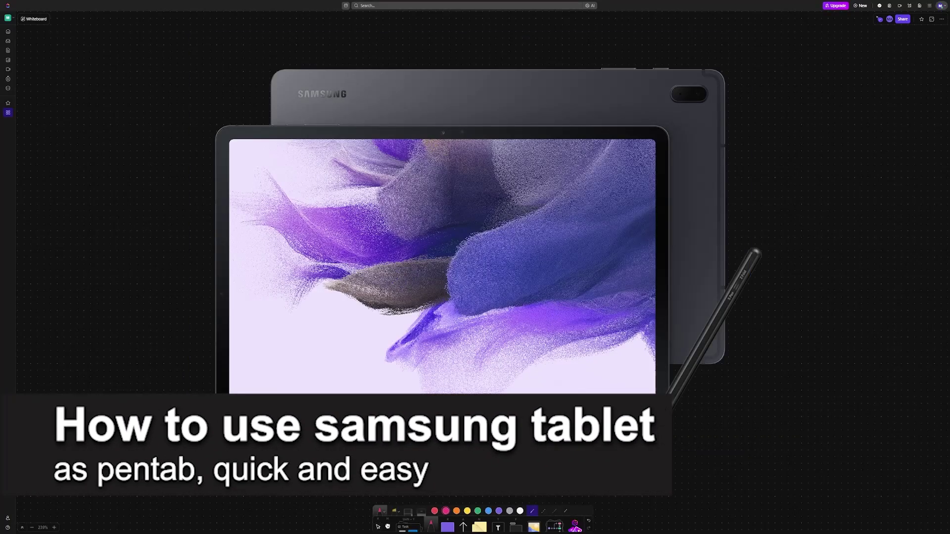
{"action": "mouse_move", "coordinate": [696, 375]}
{"action": "left_mouse_down"}
{"action": "mouse_move", "coordinate": [744, 425]}
{"action": "mouse_move", "coordinate": [773, 425]}
{"action": "mouse_move", "coordinate": [774, 411]}
{"action": "mouse_move", "coordinate": [810, 415]}
{"action": "mouse_move", "coordinate": [848, 375]}
{"action": "mouse_move", "coordinate": [842, 396]}
{"action": "mouse_move", "coordinate": [865, 382]}
{"action": "left_mouse_up"}
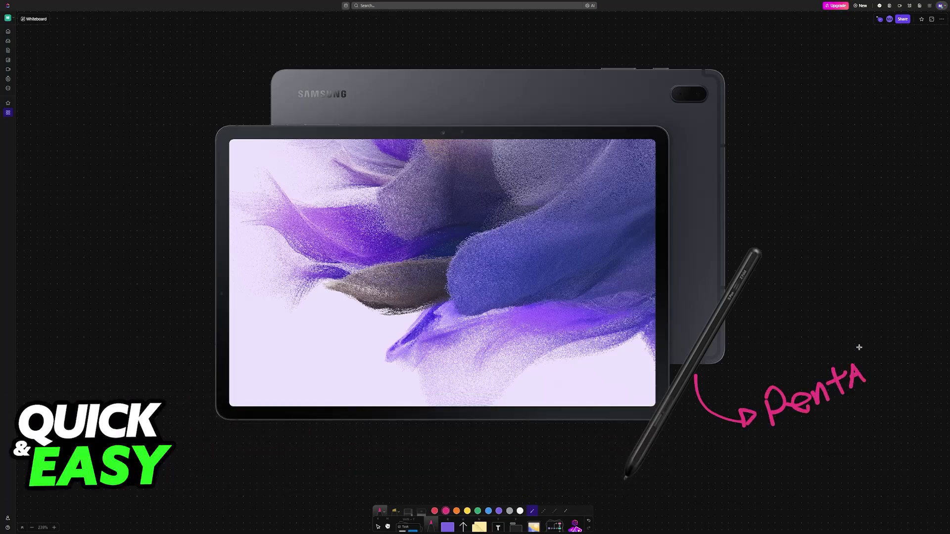
{"action": "mouse_move", "coordinate": [857, 344]}
{"action": "left_mouse_down"}
{"action": "mouse_move", "coordinate": [862, 380]}
{"action": "mouse_move", "coordinate": [882, 368]}
{"action": "left_mouse_up"}
{"action": "left_click_drag", "start_coordinate": [767, 441], "coordinate": [909, 388]}
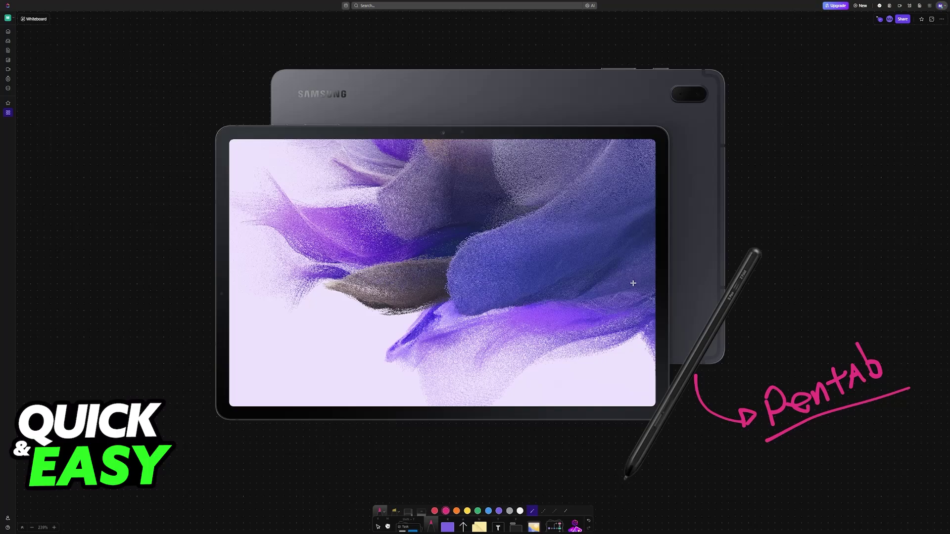
{"action": "scroll", "coordinate": [633, 283], "scroll_direction": "right", "scroll_amount": 10}
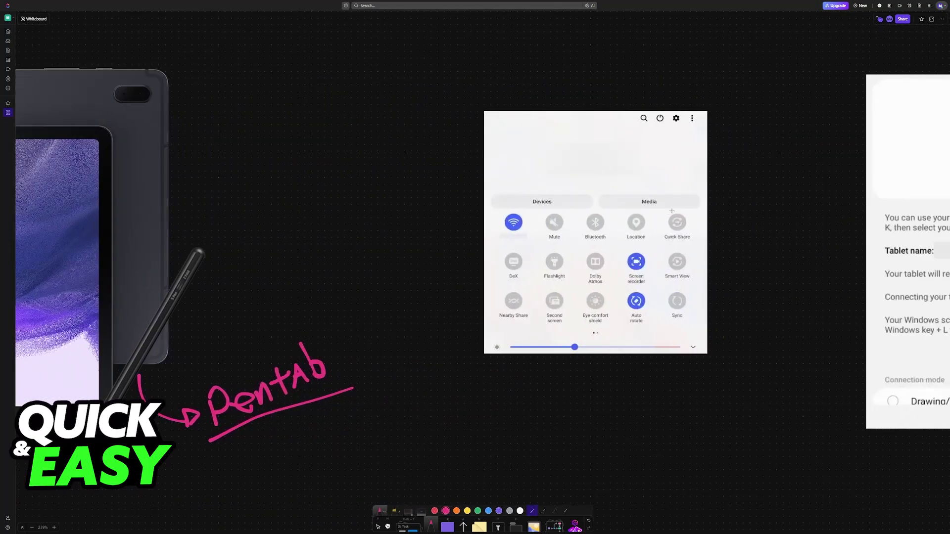
{"action": "scroll", "coordinate": [757, 70], "scroll_direction": "up", "scroll_amount": 3}
Draw a pink downward arrow, then bracket and underline the 'Second screen' label
{"action": "left_click_drag", "start_coordinate": [762, 43], "coordinate": [780, 253]}
{"action": "left_click_drag", "start_coordinate": [769, 216], "coordinate": [781, 253]}
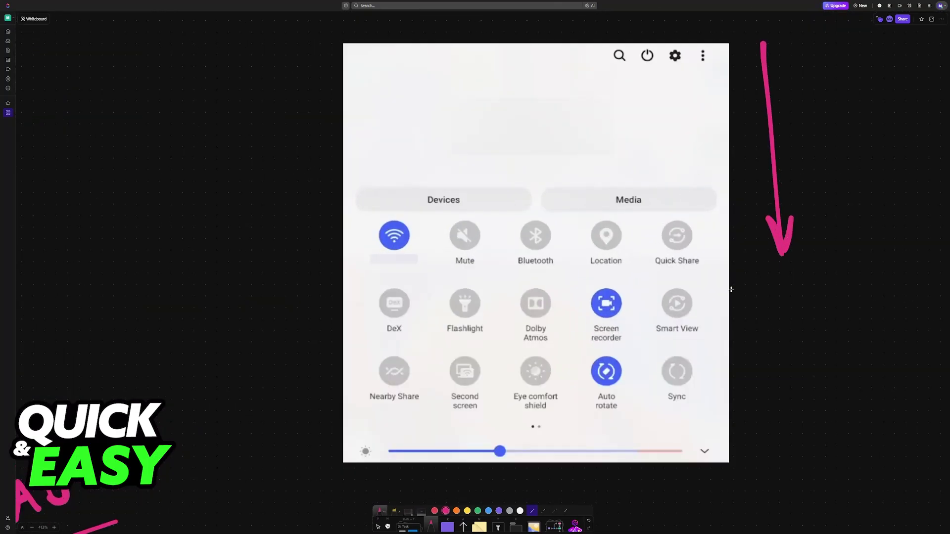
{"action": "scroll", "coordinate": [535, 282], "scroll_direction": "right", "scroll_amount": 1}
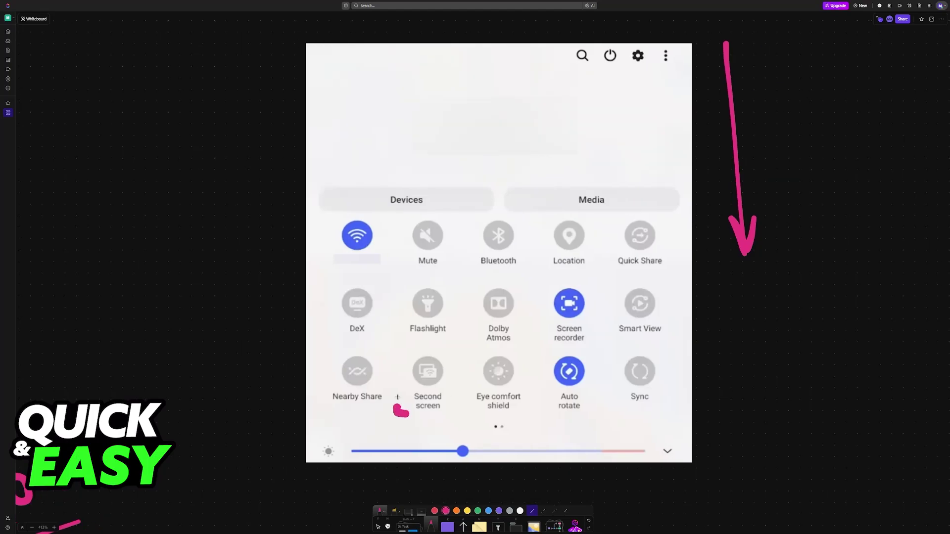
{"action": "left_click_drag", "start_coordinate": [407, 416], "coordinate": [406, 350]}
{"action": "mouse_move", "coordinate": [452, 415]}
{"action": "left_mouse_down"}
{"action": "mouse_move", "coordinate": [461, 387]}
{"action": "mouse_move", "coordinate": [450, 347]}
{"action": "left_mouse_up"}
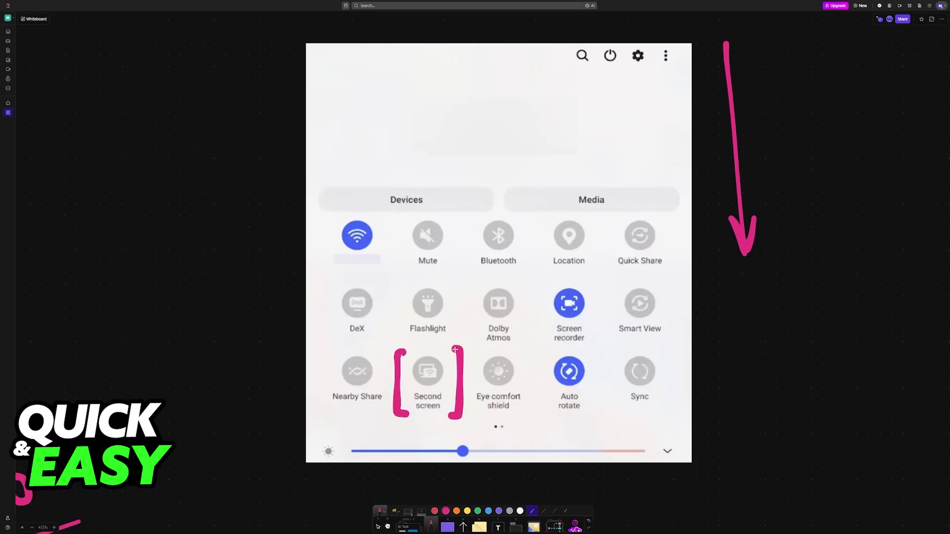
{"action": "left_click_drag", "start_coordinate": [415, 417], "coordinate": [442, 416]}
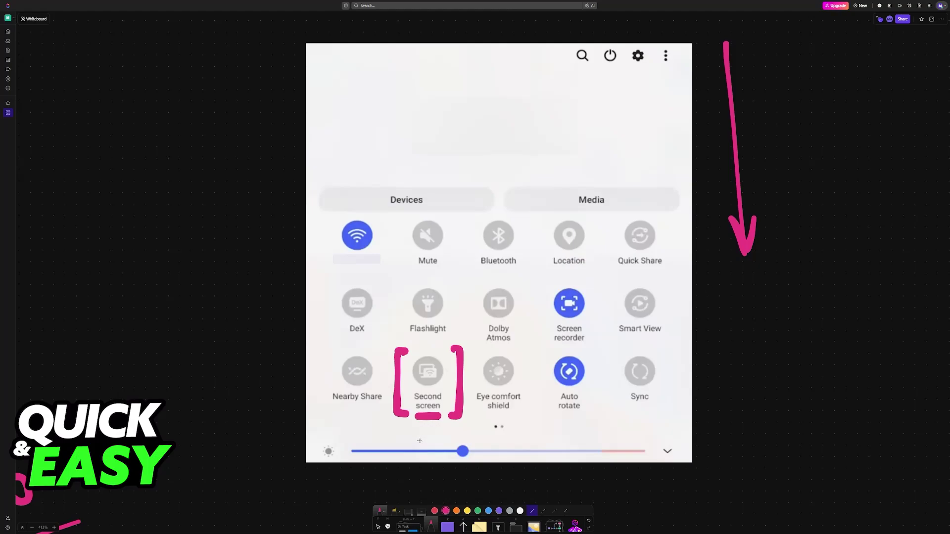
Add an upward arrow at 'Second screen' and a circled plus, and touch up the bracket
{"action": "left_click_drag", "start_coordinate": [418, 441], "coordinate": [506, 471]}
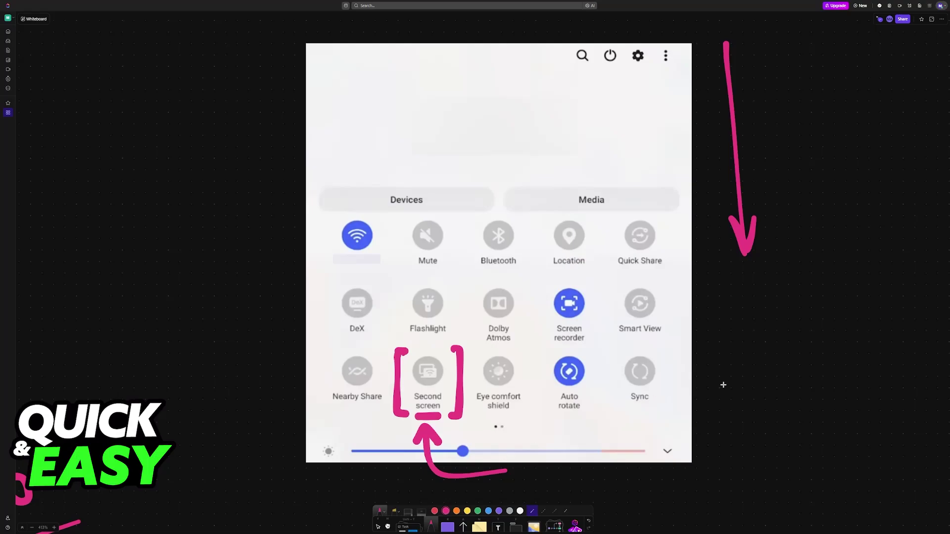
{"action": "mouse_move", "coordinate": [722, 384]}
{"action": "left_mouse_down"}
{"action": "mouse_move", "coordinate": [751, 371]}
{"action": "mouse_move", "coordinate": [690, 416]}
{"action": "left_mouse_up"}
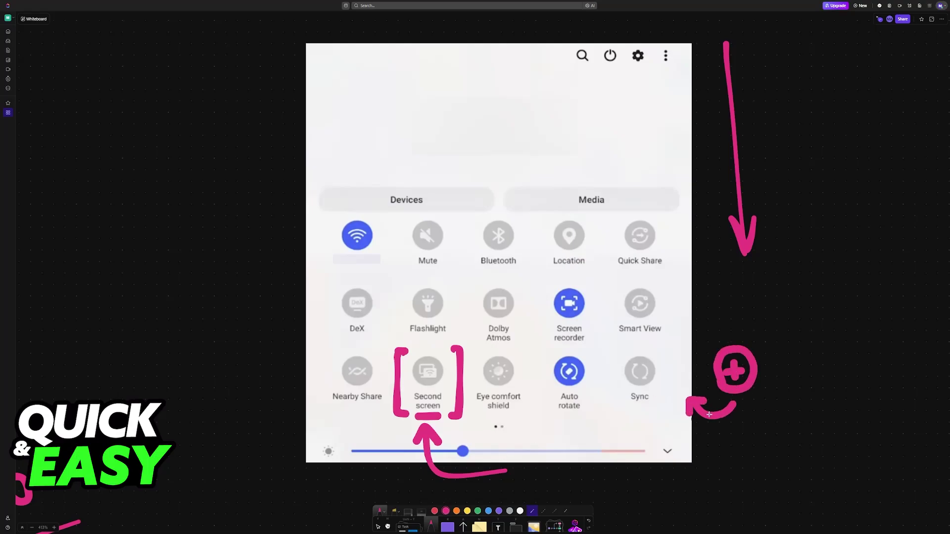
{"action": "left_click_drag", "start_coordinate": [414, 352], "coordinate": [446, 347]}
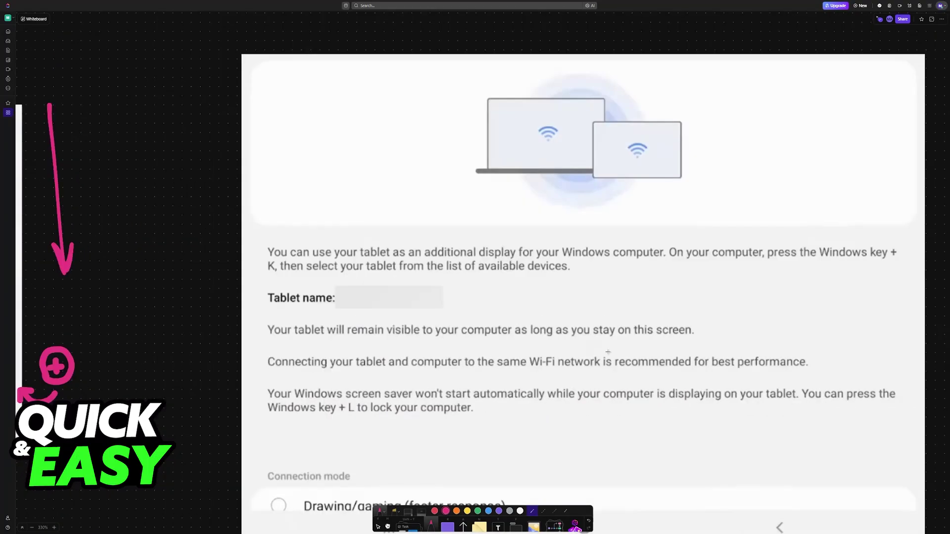
Sketch a pink Windows logo with '+K' next to the Second screen instructions
{"action": "mouse_move", "coordinate": [660, 269]}
{"action": "left_mouse_down"}
{"action": "mouse_move", "coordinate": [633, 267]}
{"action": "mouse_move", "coordinate": [632, 237]}
{"action": "mouse_move", "coordinate": [670, 270]}
{"action": "mouse_move", "coordinate": [644, 267]}
{"action": "mouse_move", "coordinate": [668, 254]}
{"action": "mouse_move", "coordinate": [700, 267]}
{"action": "mouse_move", "coordinate": [713, 253]}
{"action": "mouse_move", "coordinate": [718, 264]}
{"action": "left_mouse_up"}
{"action": "mouse_move", "coordinate": [733, 238]}
{"action": "left_mouse_down"}
{"action": "mouse_move", "coordinate": [719, 254]}
{"action": "mouse_move", "coordinate": [738, 261]}
{"action": "left_mouse_up"}
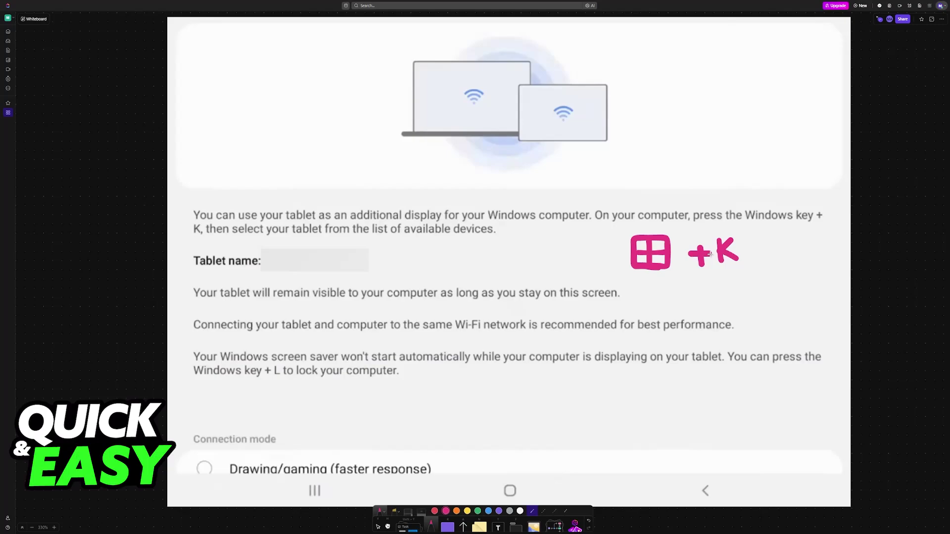
{"action": "scroll", "coordinate": [551, 251], "scroll_direction": "right", "scroll_amount": 5}
{"action": "scroll", "coordinate": [551, 252], "scroll_direction": "down", "scroll_amount": 3}
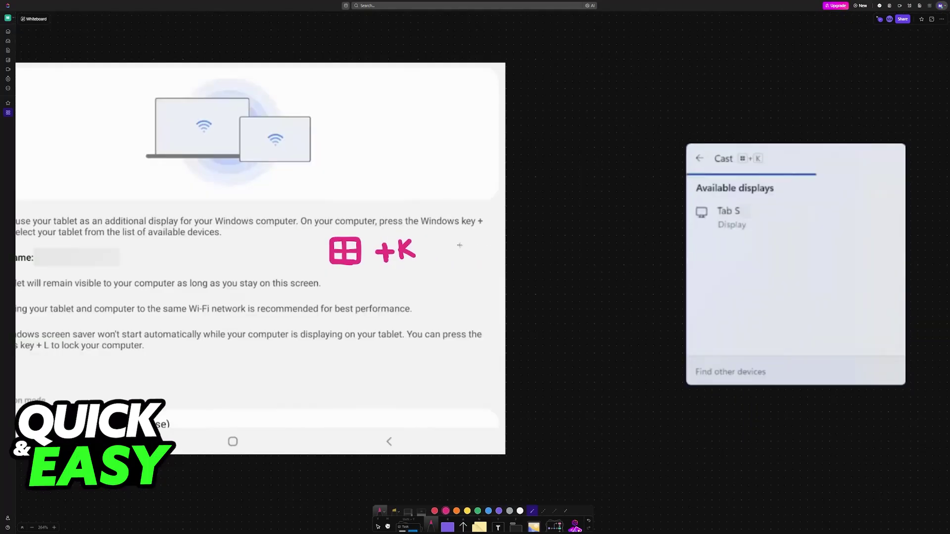
{"action": "scroll", "coordinate": [458, 244], "scroll_direction": "right", "scroll_amount": 2}
{"action": "scroll", "coordinate": [445, 248], "scroll_direction": "left", "scroll_amount": 3}
Draw a pink curve from '+K' to the Cast panel and put brackets around 'Tab S'
{"action": "mouse_move", "coordinate": [473, 246]}
{"action": "left_mouse_down"}
{"action": "mouse_move", "coordinate": [705, 164]}
{"action": "mouse_move", "coordinate": [697, 174]}
{"action": "left_mouse_up"}
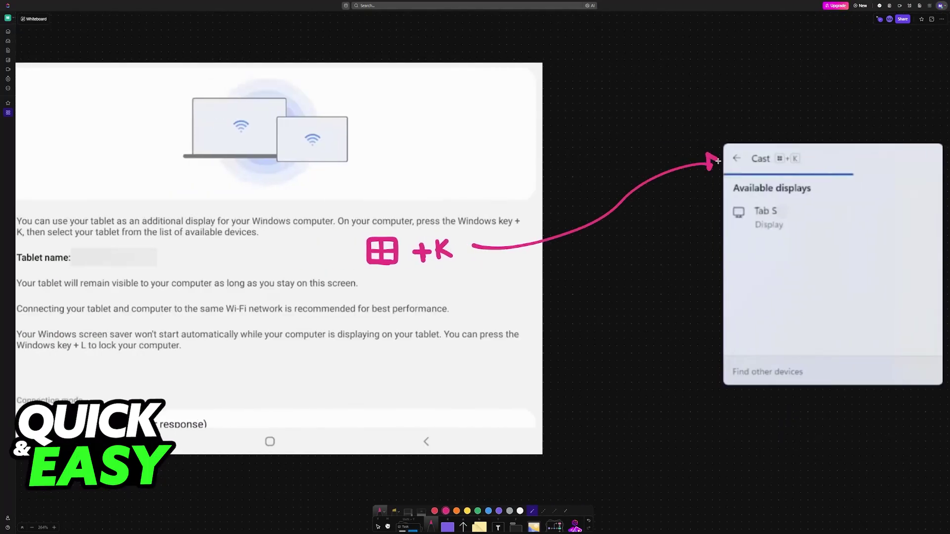
{"action": "scroll", "coordinate": [677, 209], "scroll_direction": "down", "scroll_amount": 2}
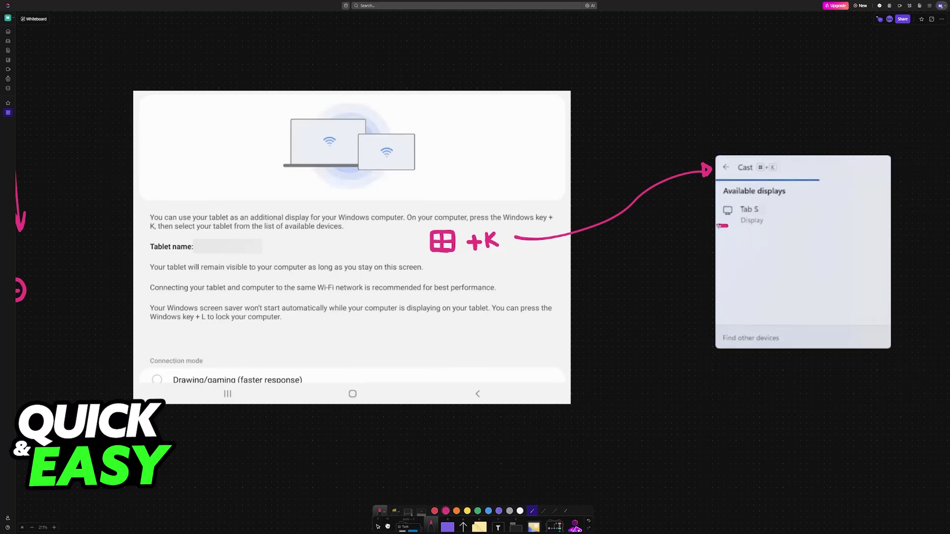
{"action": "left_click_drag", "start_coordinate": [727, 226], "coordinate": [728, 192]}
{"action": "mouse_move", "coordinate": [777, 225]}
{"action": "left_mouse_down"}
{"action": "mouse_move", "coordinate": [772, 192]}
{"action": "mouse_move", "coordinate": [778, 225]}
{"action": "left_mouse_up"}
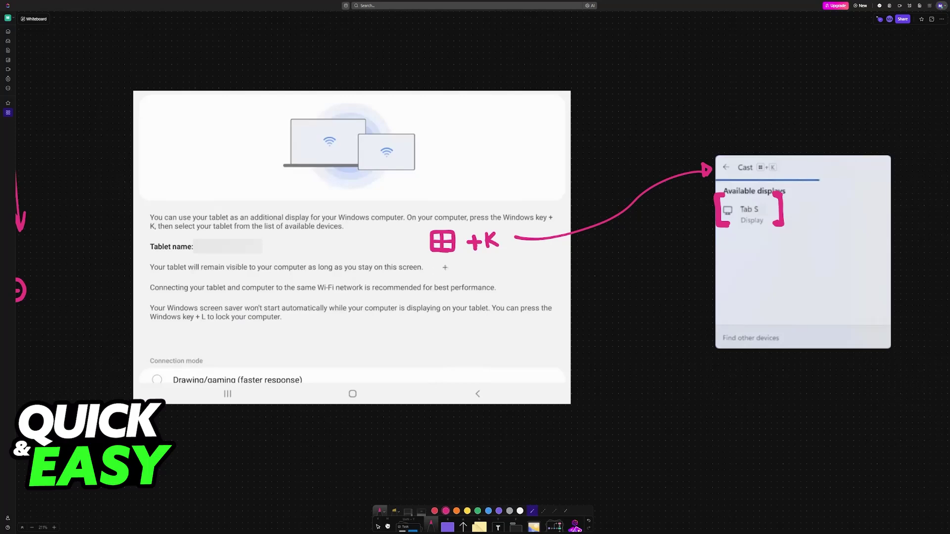
Underline 'Cast', draw an arrow up to 'Tab S', and handwrite an underlined 'Tablet' beside it
{"action": "left_click_drag", "start_coordinate": [731, 176], "coordinate": [780, 174]}
{"action": "mouse_move", "coordinate": [741, 253]}
{"action": "left_mouse_down"}
{"action": "mouse_move", "coordinate": [757, 251]}
{"action": "mouse_move", "coordinate": [788, 287]}
{"action": "mouse_move", "coordinate": [806, 273]}
{"action": "mouse_move", "coordinate": [800, 296]}
{"action": "mouse_move", "coordinate": [824, 287]}
{"action": "left_mouse_up"}
{"action": "mouse_move", "coordinate": [829, 273]}
{"action": "left_mouse_down"}
{"action": "mouse_move", "coordinate": [829, 295]}
{"action": "mouse_move", "coordinate": [869, 298]}
{"action": "mouse_move", "coordinate": [891, 275]}
{"action": "left_mouse_up"}
{"action": "left_click_drag", "start_coordinate": [883, 266], "coordinate": [877, 300]}
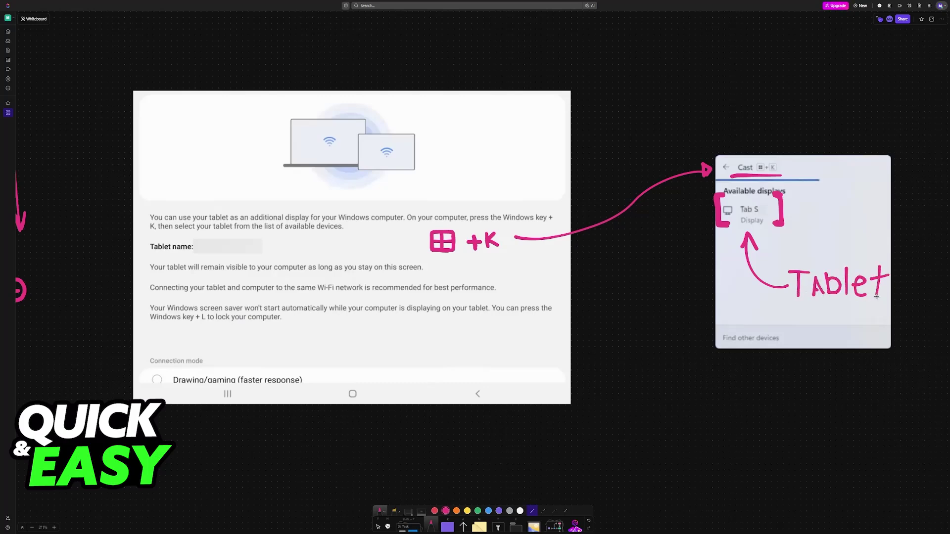
{"action": "left_click_drag", "start_coordinate": [779, 306], "coordinate": [900, 303]}
{"action": "scroll", "coordinate": [806, 254], "scroll_direction": "up", "scroll_amount": 2}
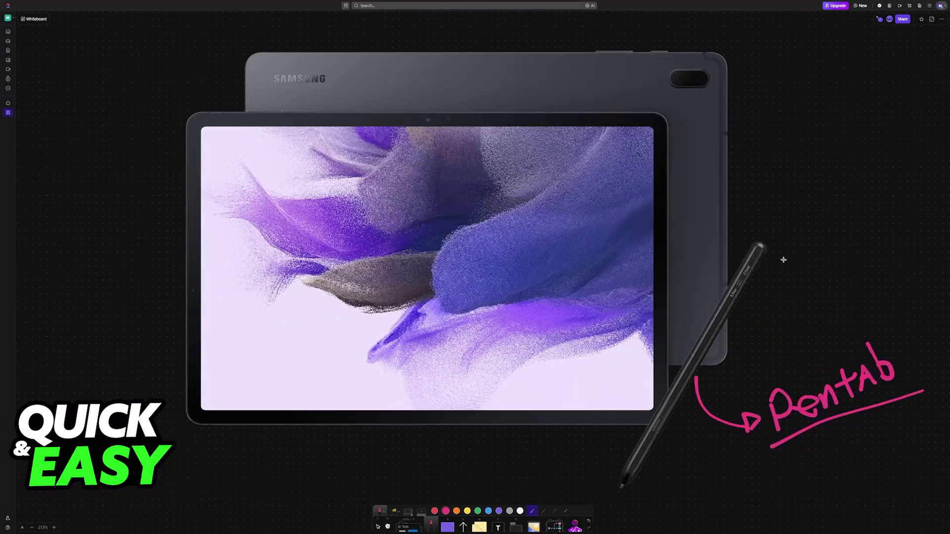